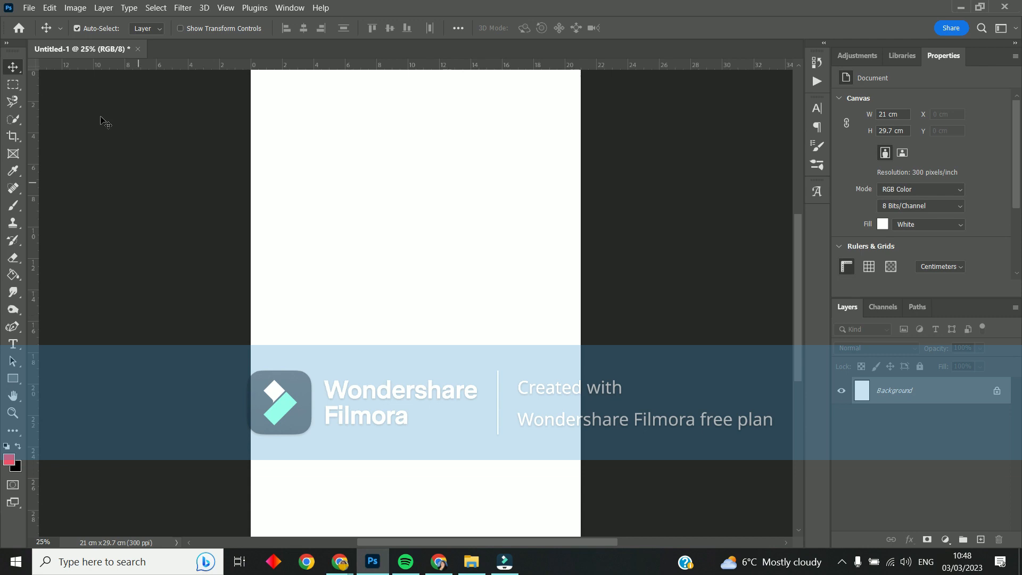
Place the salad bowl photo as an embedded image, scaled to about 12% in the page's lower middle
{"action": "left_click", "coordinate": [29, 8]}
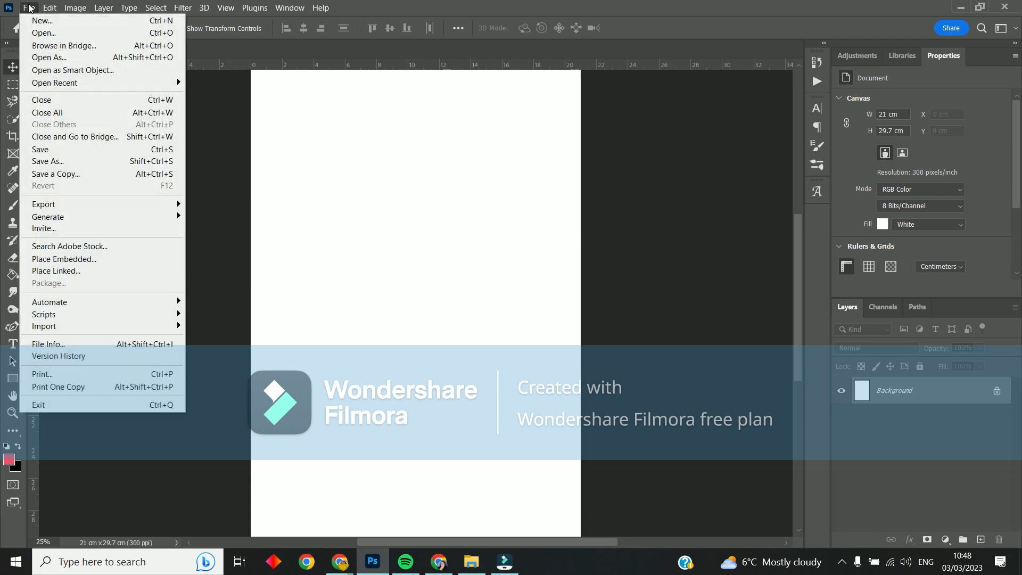
{"action": "left_click", "coordinate": [73, 261]}
{"action": "double_click", "coordinate": [163, 118]}
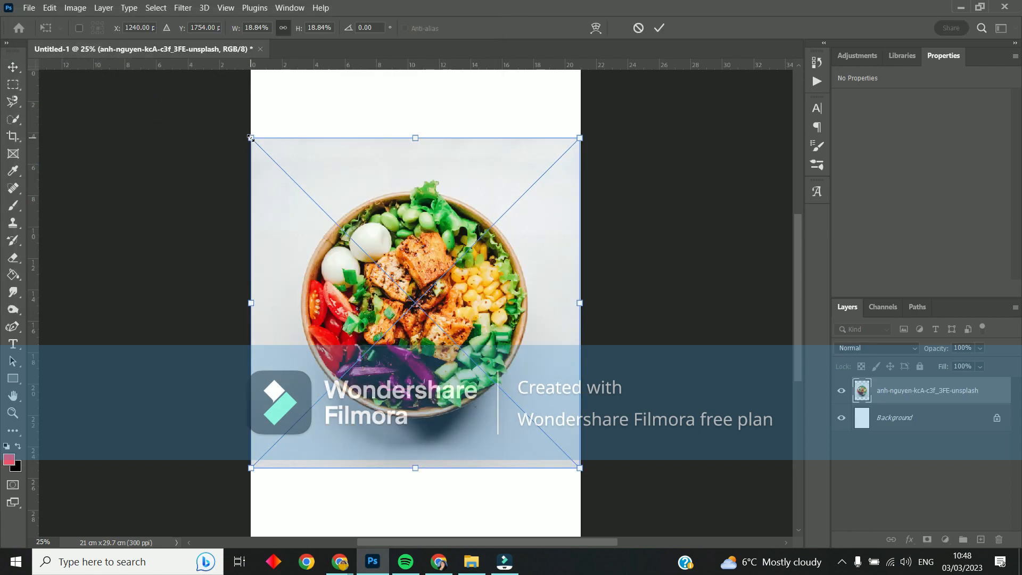
{"action": "left_click_drag", "start_coordinate": [251, 138], "coordinate": [367, 255]}
{"action": "left_click_drag", "start_coordinate": [395, 326], "coordinate": [324, 346]}
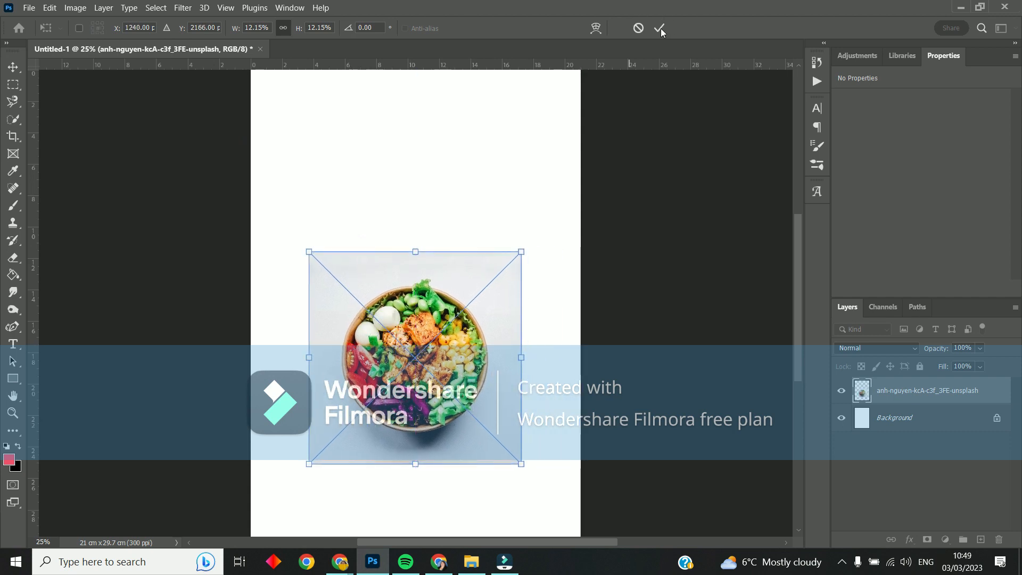
{"action": "key", "text": "Return"}
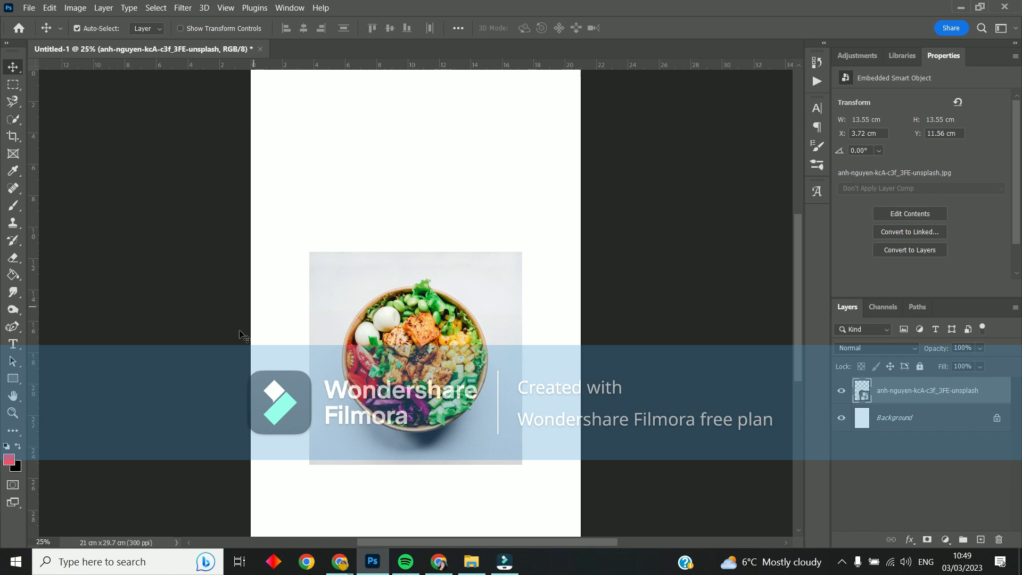
Draw a circle about 11.3 × 11.4 cm over the salad bowl with the Ellipse tool and fill it pinkish red
{"action": "left_click", "coordinate": [10, 379]}
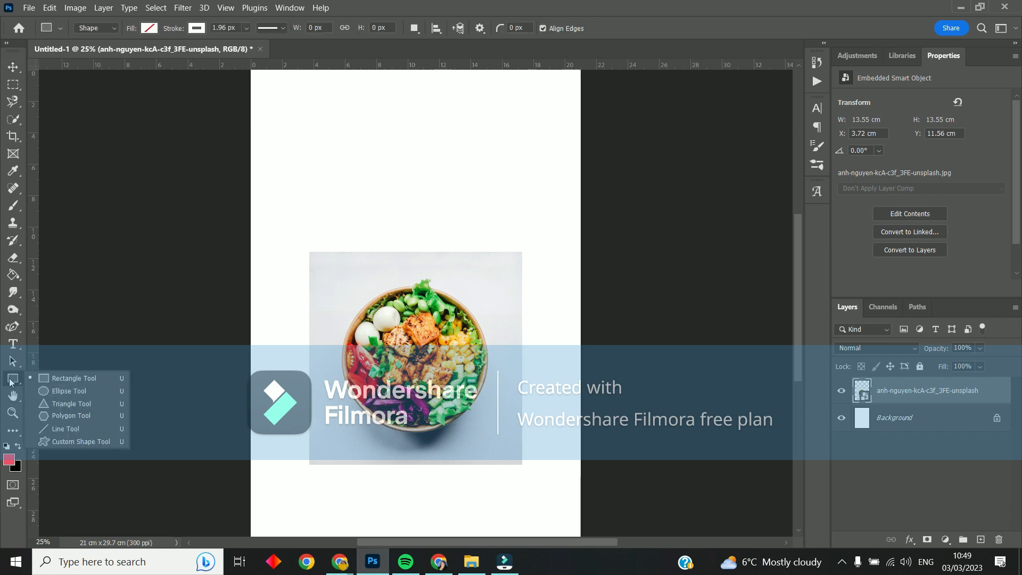
{"action": "left_click", "coordinate": [67, 391]}
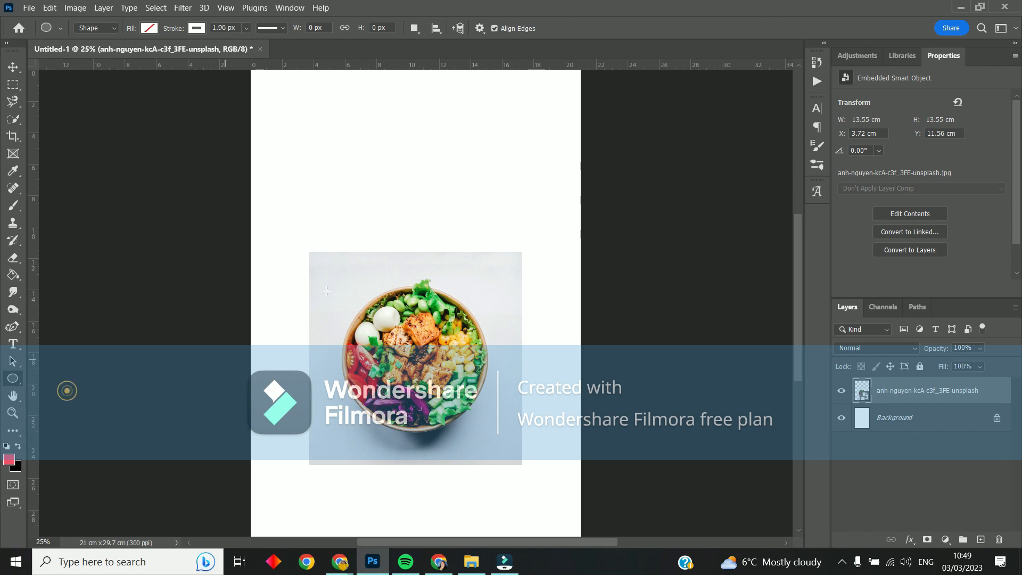
{"action": "left_click_drag", "start_coordinate": [319, 279], "coordinate": [497, 458]}
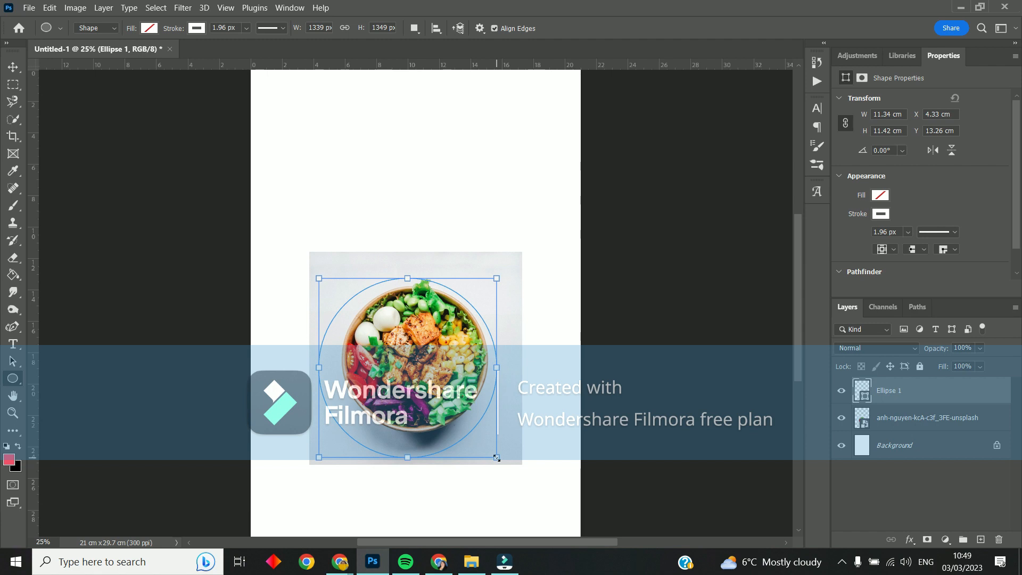
{"action": "left_click", "coordinate": [880, 196]}
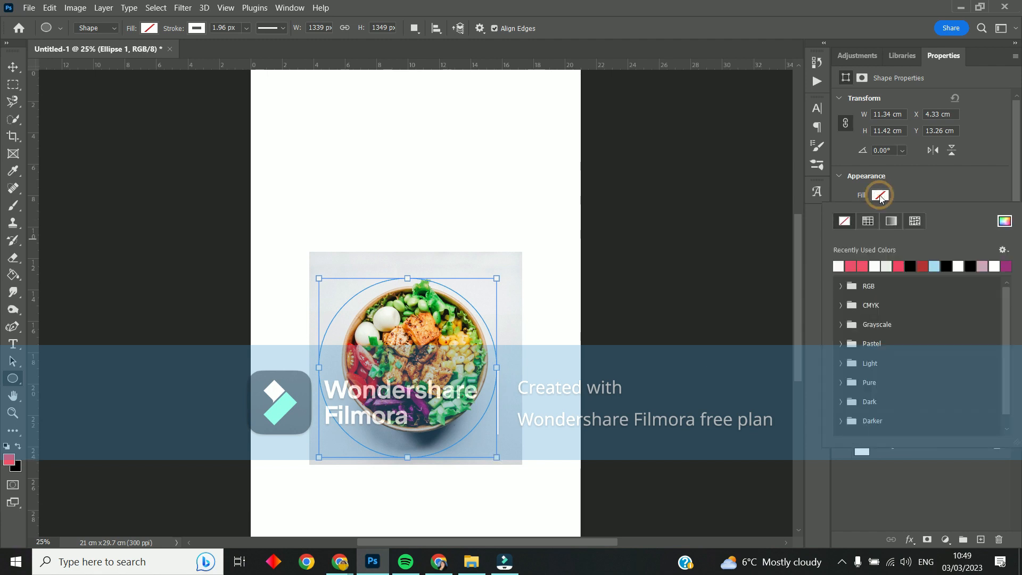
{"action": "left_click", "coordinate": [855, 264]}
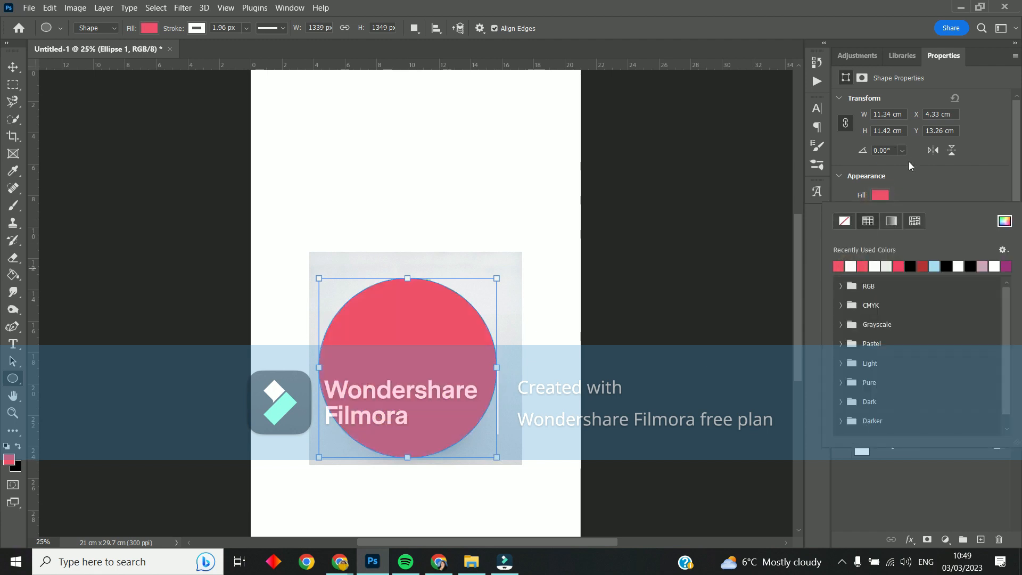
{"action": "left_click", "coordinate": [916, 186]}
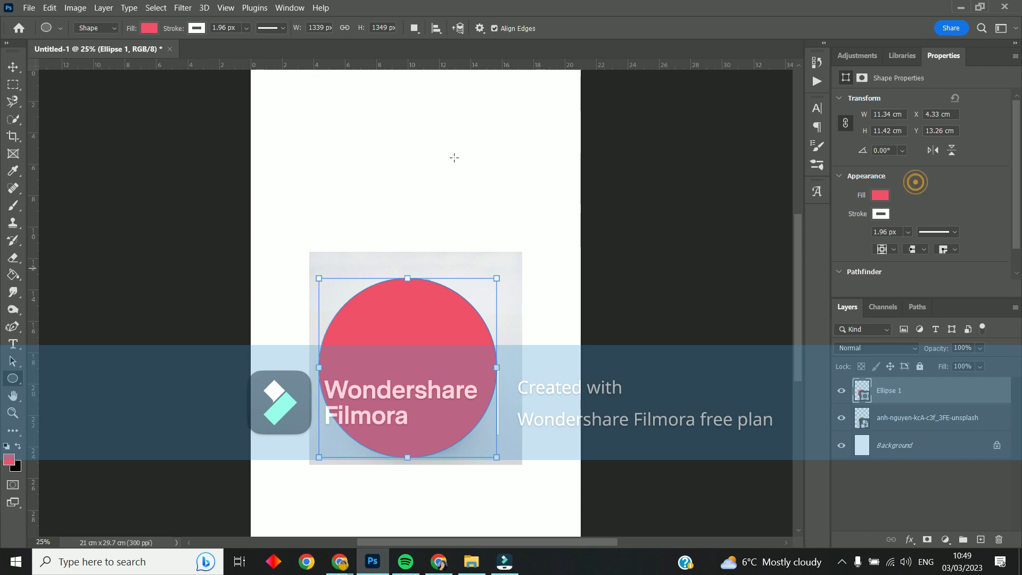
Centre the red circle over the salad photo and move its layer beneath the photo layer
{"action": "left_click", "coordinate": [13, 68]}
{"action": "left_click_drag", "start_coordinate": [376, 356], "coordinate": [381, 351]}
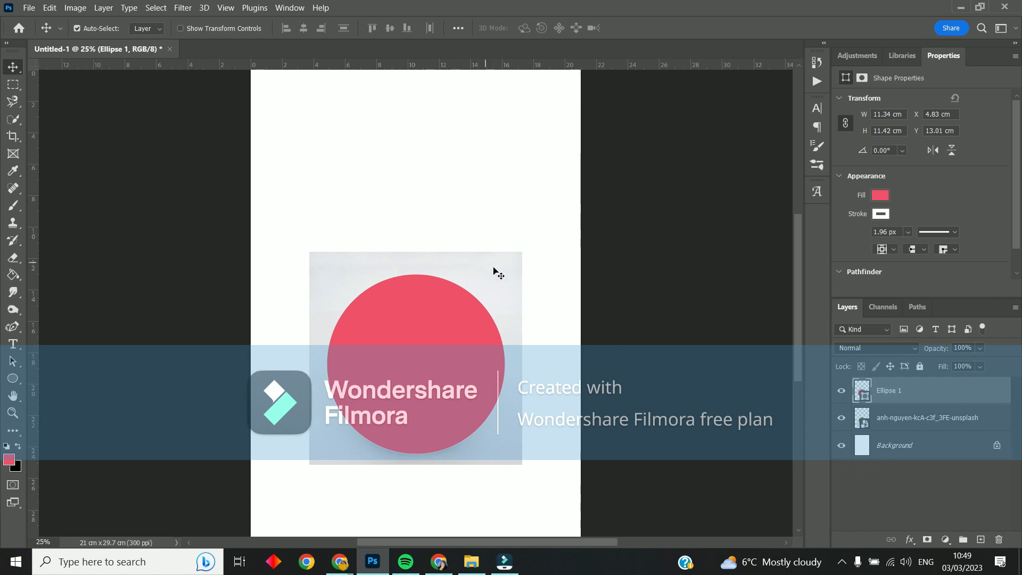
{"action": "mouse_move", "coordinate": [416, 356]}
{"action": "left_mouse_down"}
{"action": "mouse_move", "coordinate": [413, 409]}
{"action": "mouse_move", "coordinate": [417, 361]}
{"action": "left_mouse_up"}
{"action": "left_click_drag", "start_coordinate": [949, 392], "coordinate": [944, 427]}
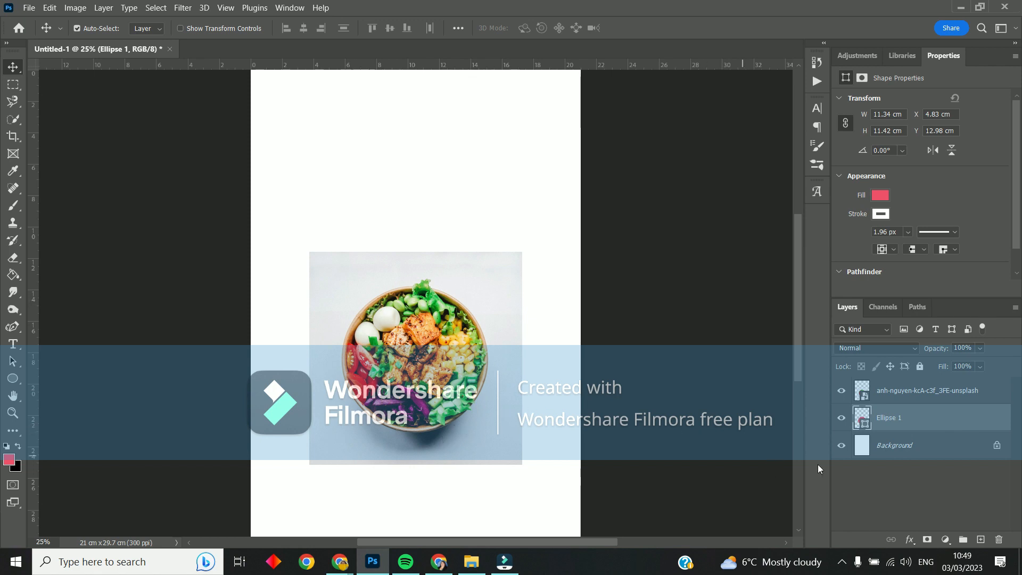
Clip the salad photo to the circle below it with a clipping mask
{"action": "left_click", "coordinate": [895, 393]}
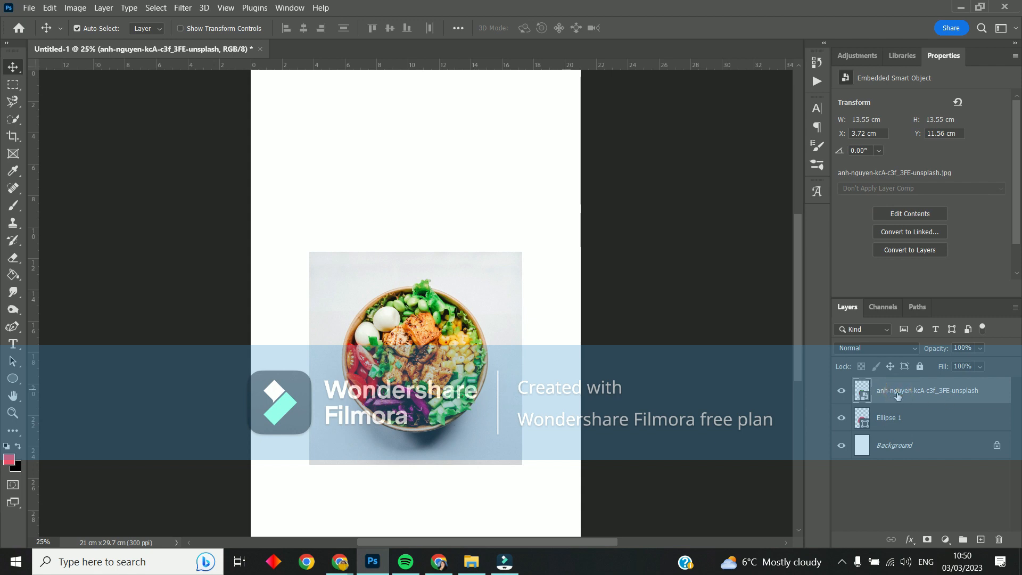
{"action": "right_click", "coordinate": [899, 397]}
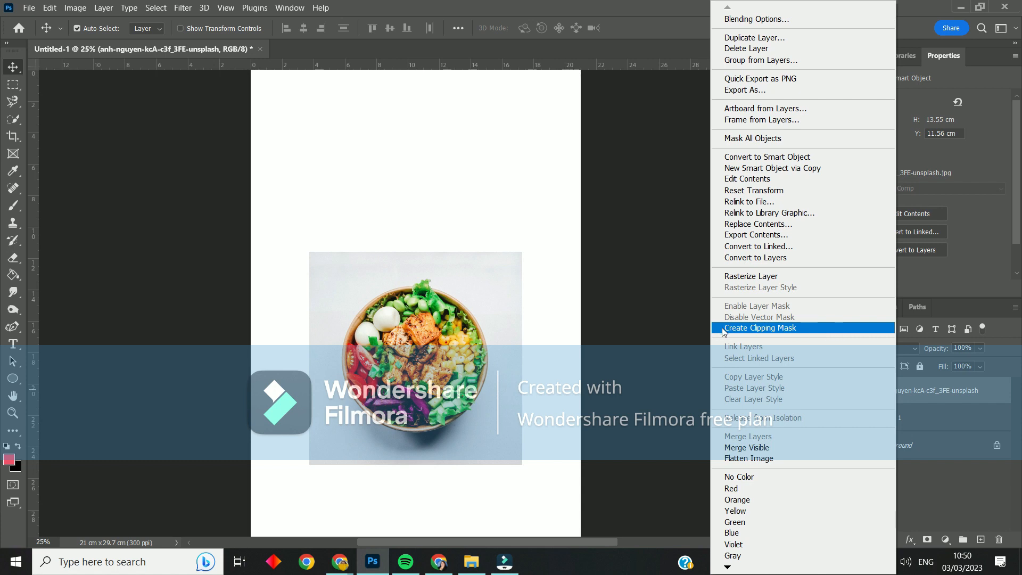
{"action": "left_click", "coordinate": [832, 330]}
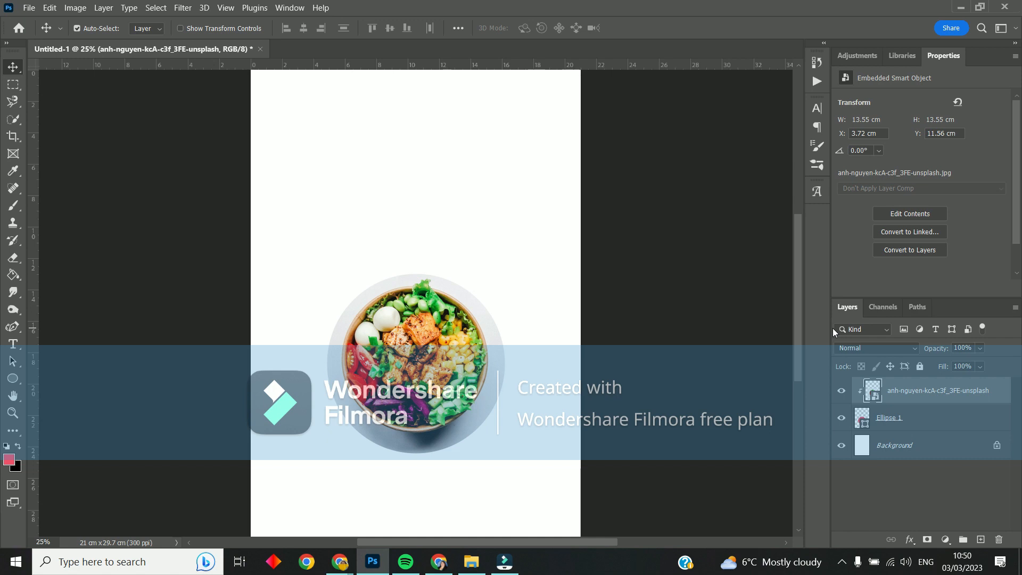
Duplicate the circle layer that the salad photo is clipped to
{"action": "left_click", "coordinate": [936, 417]}
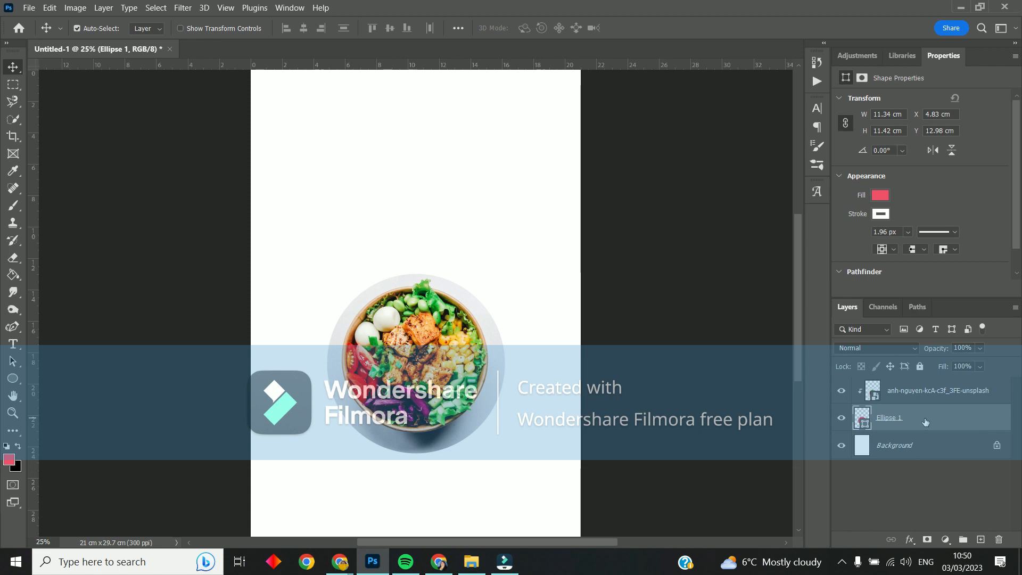
{"action": "right_click", "coordinate": [925, 421]}
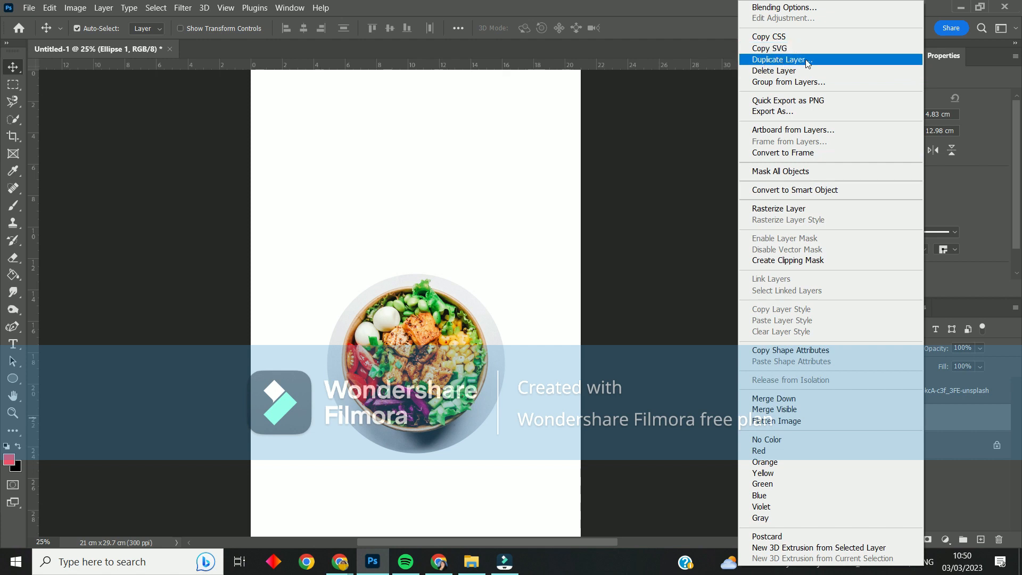
{"action": "left_click", "coordinate": [956, 414]}
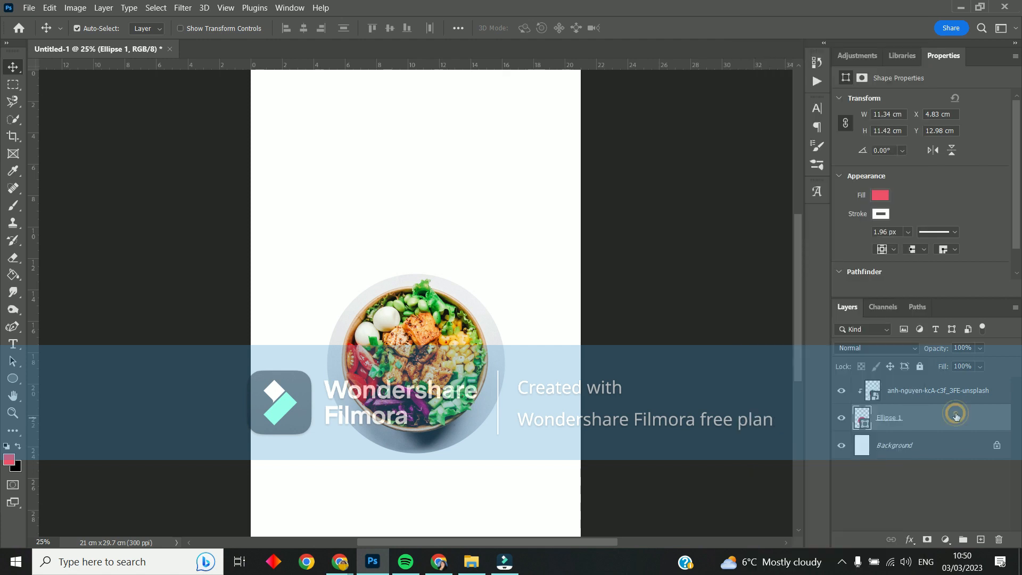
{"action": "key", "text": "ctrl+j"}
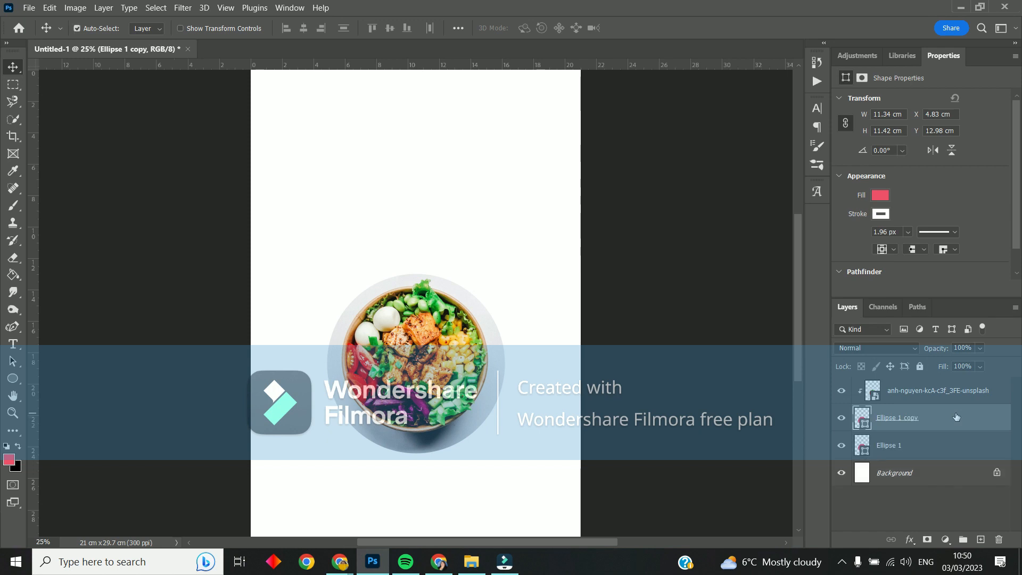
Raise the unclipped Ellipse 1 layer above the salad photo and move the circle half off the page's right edge
{"action": "left_click", "coordinate": [938, 445]}
{"action": "left_click_drag", "start_coordinate": [929, 450], "coordinate": [915, 384]}
{"action": "left_click_drag", "start_coordinate": [412, 352], "coordinate": [571, 264]}
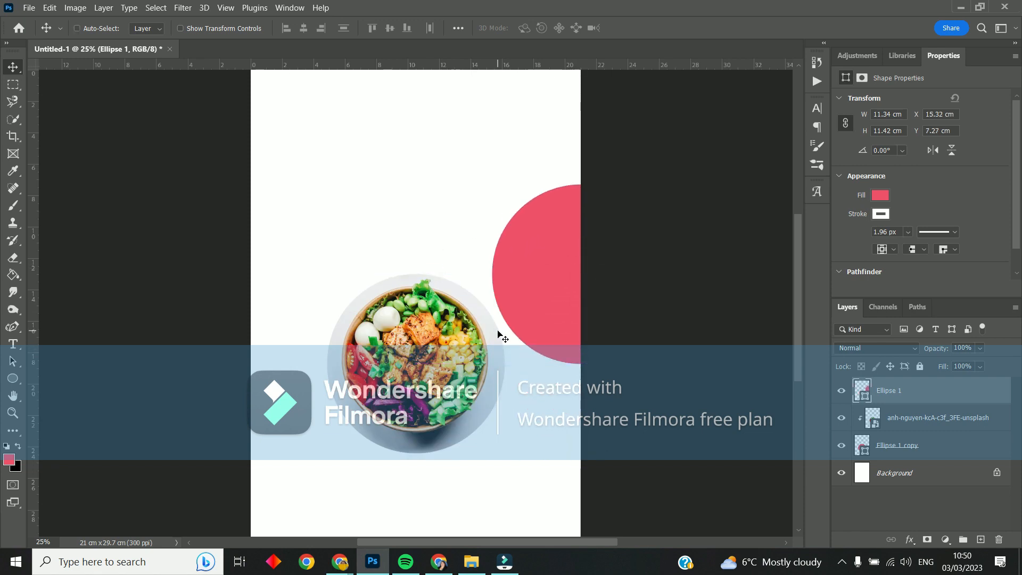
Duplicate the right-edge circle, shrink the copy to less than half size, and place it to the upper left of the bowl
{"action": "key", "text": "ctrl+j"}
{"action": "left_click_drag", "start_coordinate": [543, 282], "coordinate": [267, 212]}
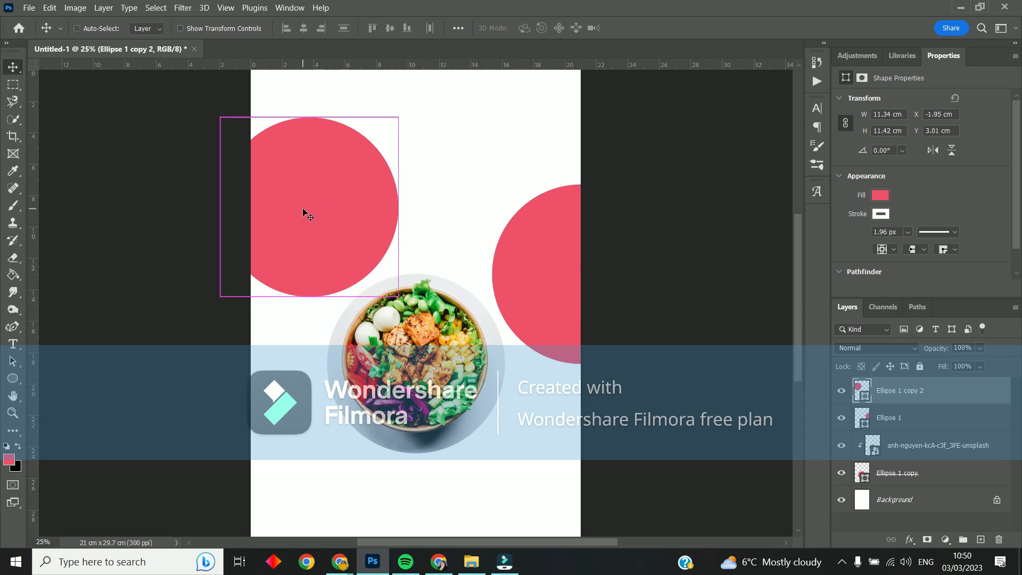
{"action": "key", "text": "ctrl+t"}
{"action": "left_click_drag", "start_coordinate": [398, 111], "coordinate": [324, 154]}
{"action": "key", "text": "ctrl+z"}
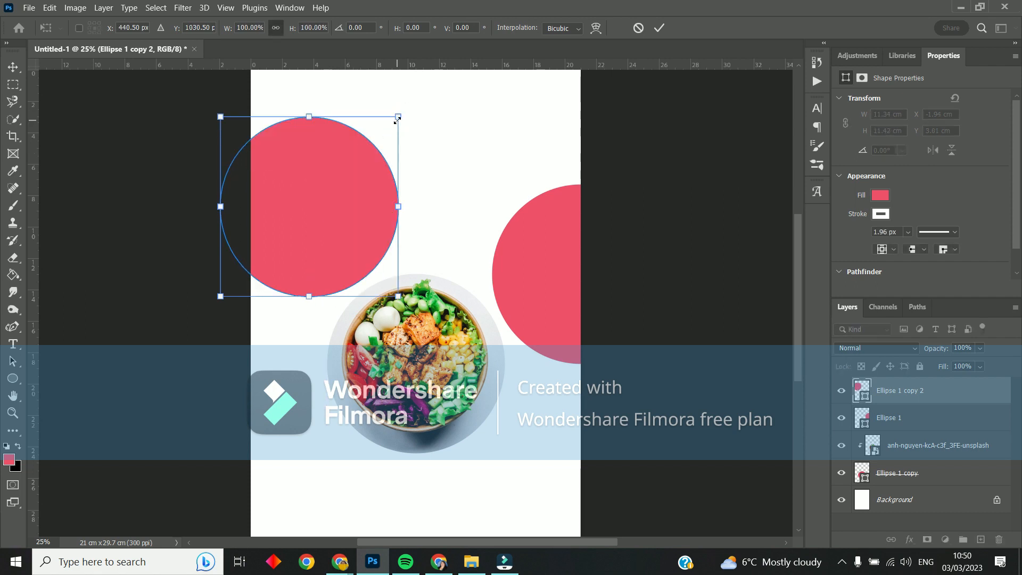
{"action": "left_click_drag", "start_coordinate": [397, 119], "coordinate": [272, 213]}
{"action": "left_click_drag", "start_coordinate": [267, 260], "coordinate": [311, 297]}
{"action": "key", "text": "Return"}
Shrink the right-edge circle to about 7 cm across and place it to the upper right of the bowl
{"action": "left_click", "coordinate": [547, 285]}
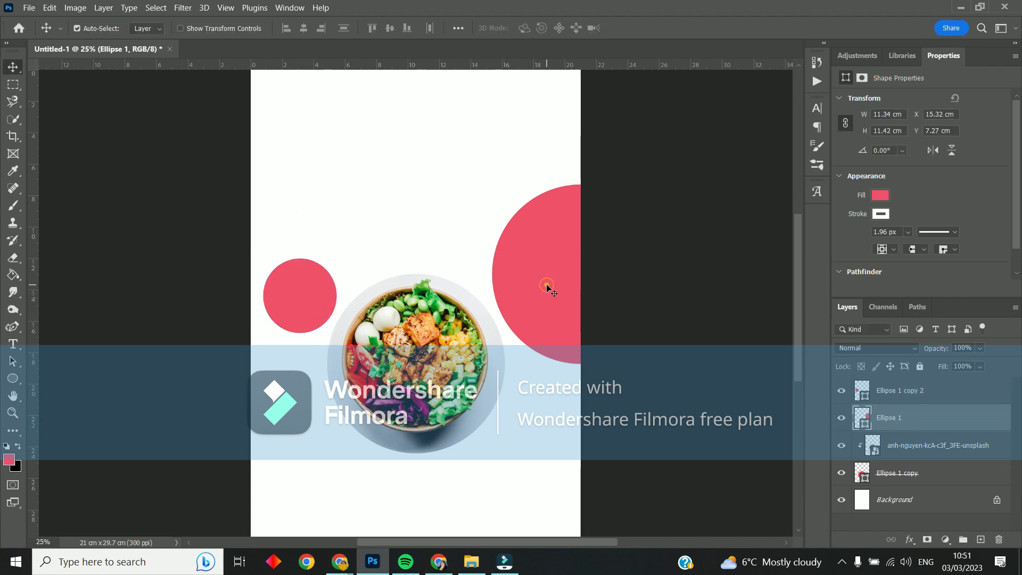
{"action": "key", "text": "ctrl+t"}
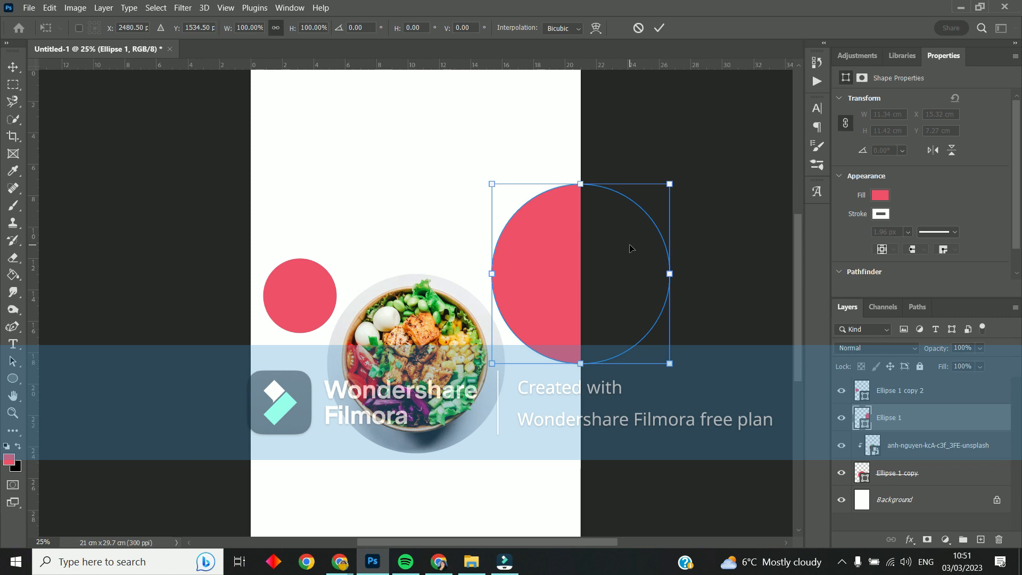
{"action": "left_click_drag", "start_coordinate": [669, 184], "coordinate": [601, 253]}
{"action": "left_click_drag", "start_coordinate": [523, 302], "coordinate": [522, 280]}
{"action": "key", "text": "Return"}
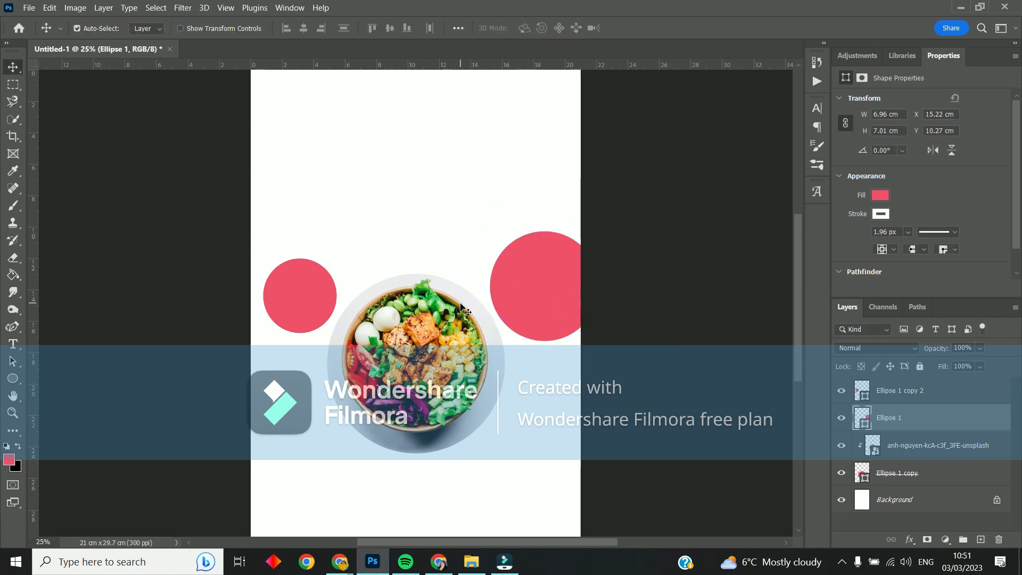
Place the photo of the plated fish and wine glasses as an embedded image, scaled to about 9% at the page's lower right
{"action": "left_click", "coordinate": [31, 7]}
{"action": "left_click", "coordinate": [65, 258]}
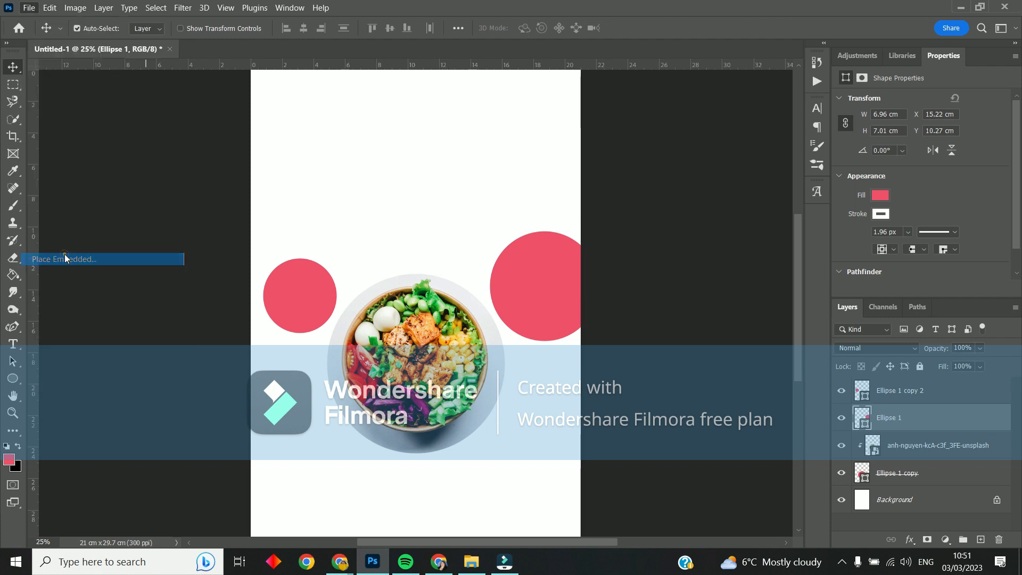
{"action": "double_click", "coordinate": [388, 116]}
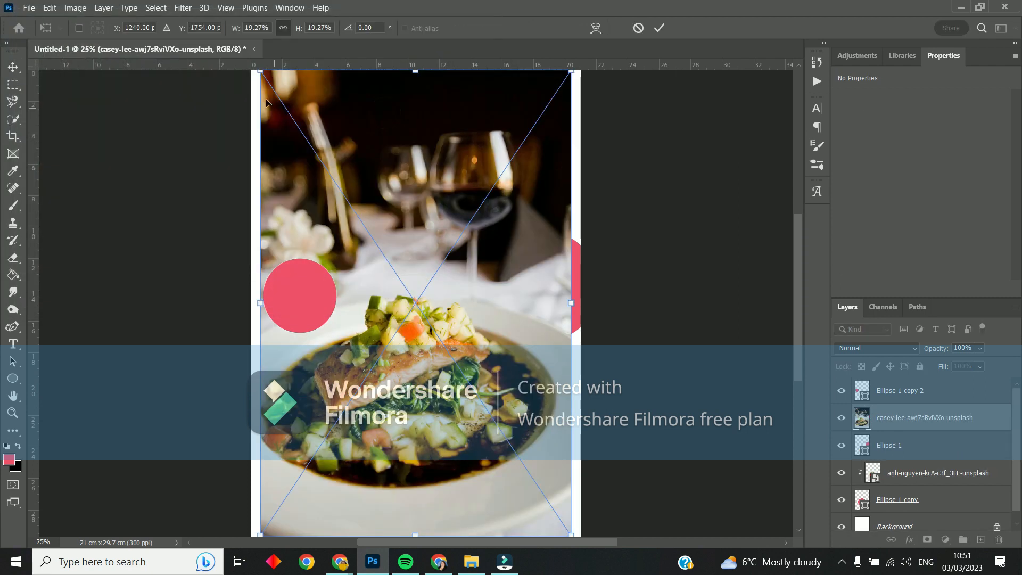
{"action": "left_click_drag", "start_coordinate": [254, 69], "coordinate": [416, 319]}
{"action": "left_click_drag", "start_coordinate": [461, 476], "coordinate": [461, 468]}
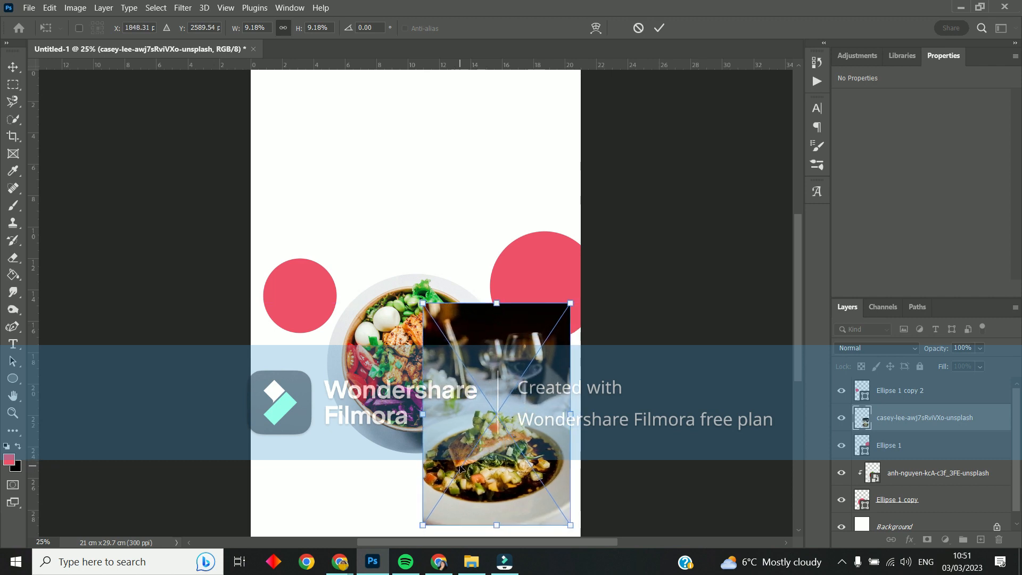
{"action": "key", "text": "Return"}
Duplicate the right-edge circle and move the copy behind the plated fish photo
{"action": "left_click", "coordinate": [536, 275]}
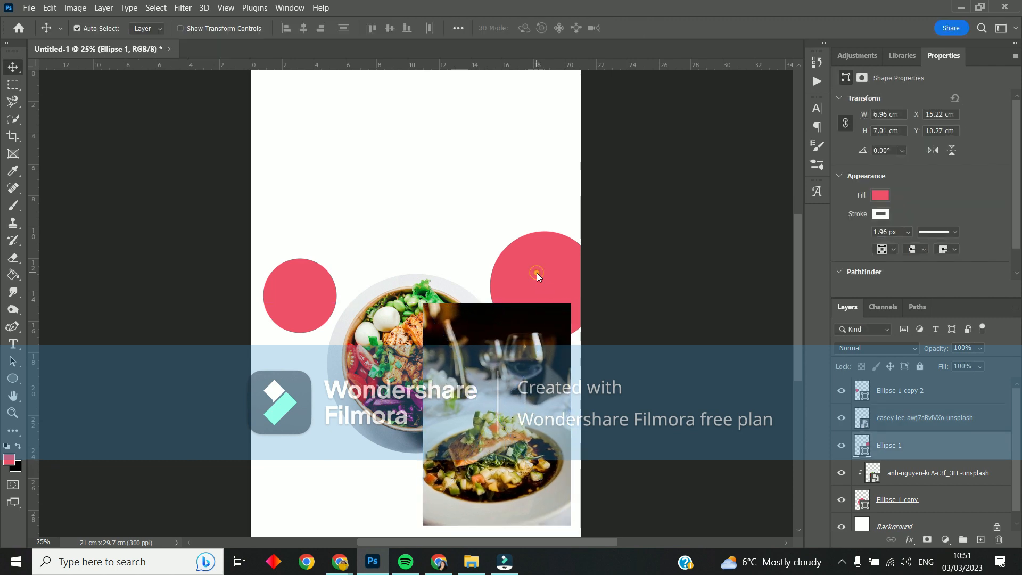
{"action": "key", "text": "ctrl"}
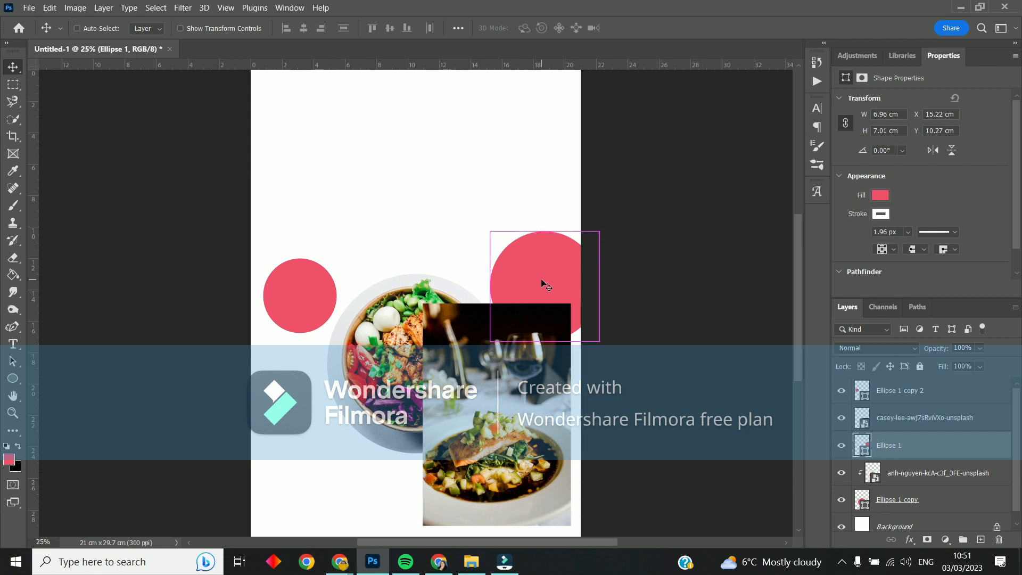
{"action": "key", "text": "ctrl+j"}
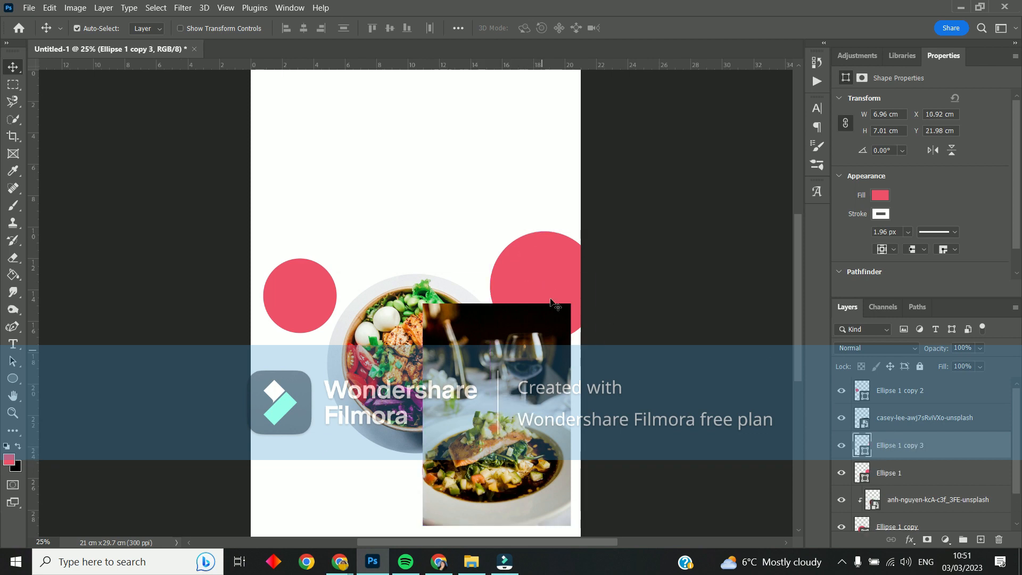
Move the remaining right-edge circle over the fish plate and raise its layer above the fish photo
{"action": "left_click", "coordinate": [548, 255]}
{"action": "left_click_drag", "start_coordinate": [548, 256], "coordinate": [487, 435]}
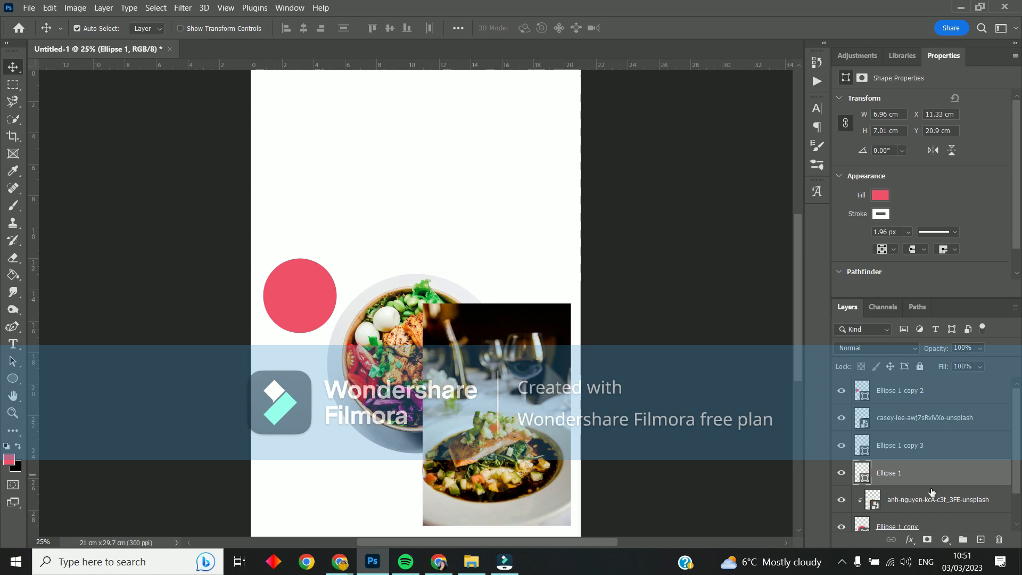
{"action": "left_click_drag", "start_coordinate": [906, 470], "coordinate": [897, 404]}
{"action": "mouse_move", "coordinate": [499, 449]}
{"action": "left_mouse_down"}
{"action": "mouse_move", "coordinate": [524, 458]}
{"action": "mouse_move", "coordinate": [510, 456]}
{"action": "left_mouse_up"}
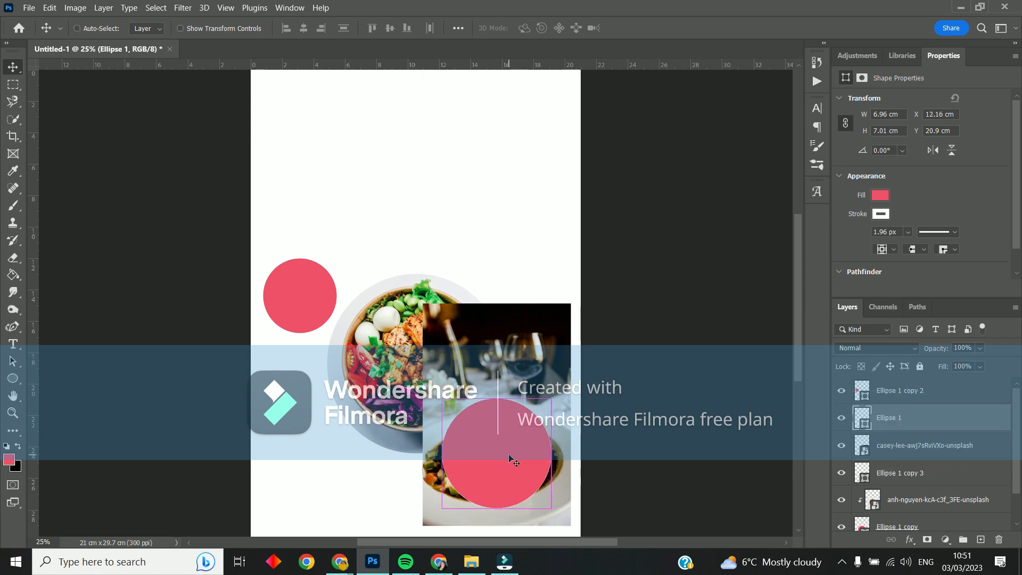
Enlarge the circle over the fish plate to about 8.4 cm across so that it covers the whole plate
{"action": "key", "text": "ctrl+t"}
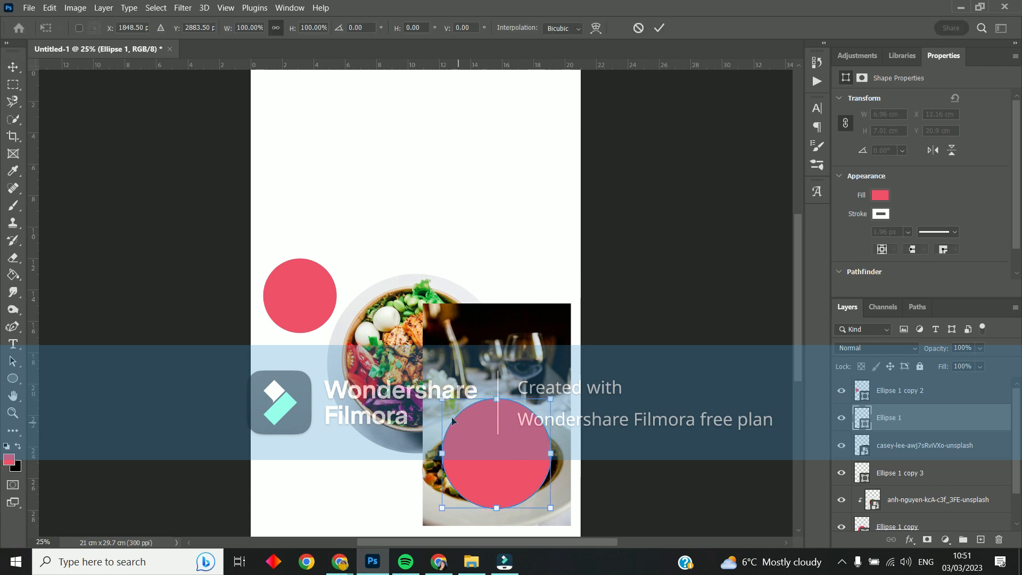
{"action": "left_click_drag", "start_coordinate": [439, 395], "coordinate": [433, 390]}
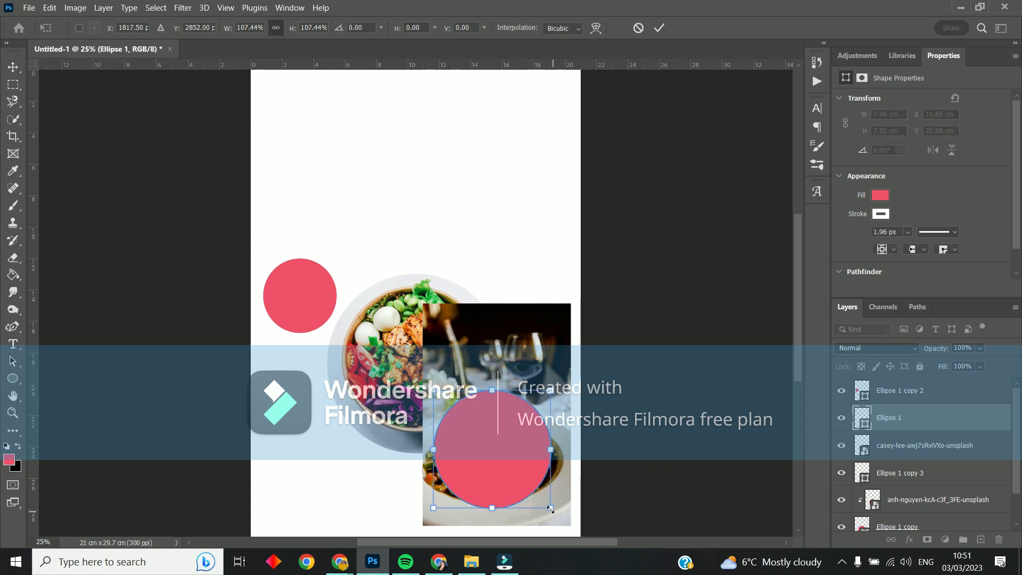
{"action": "left_click_drag", "start_coordinate": [549, 508], "coordinate": [565, 523]}
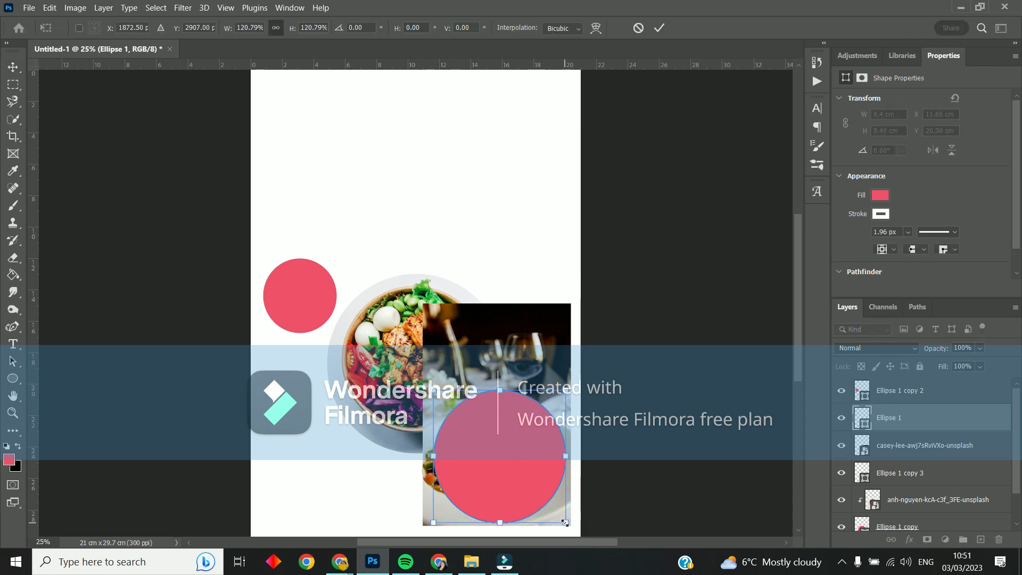
{"action": "key", "text": "Return"}
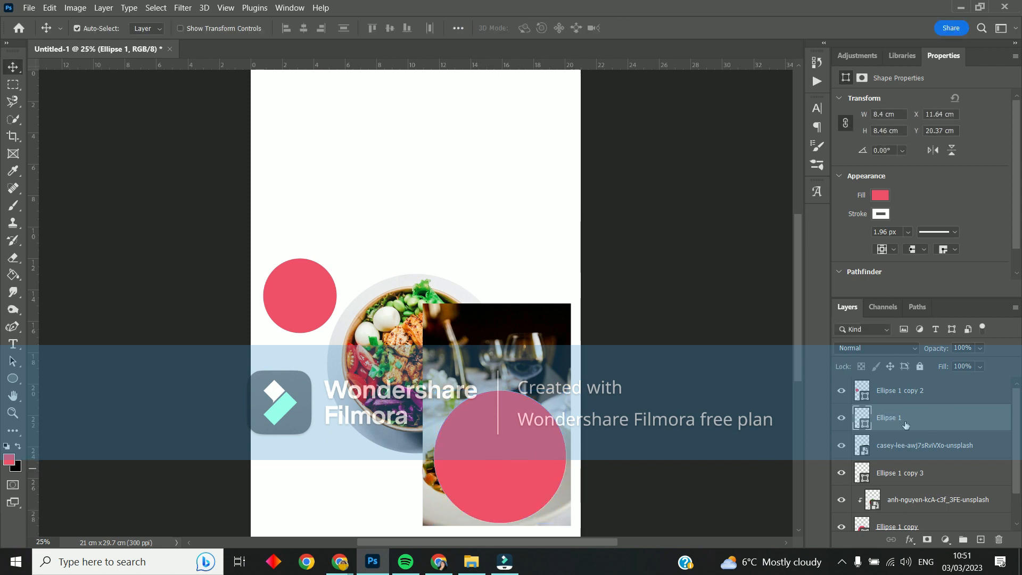
Put the enlarged circle's layer directly beneath the fish photo and clip the photo to it, adjusting the plate's position inside the circle
{"action": "left_click_drag", "start_coordinate": [905, 423], "coordinate": [909, 461]}
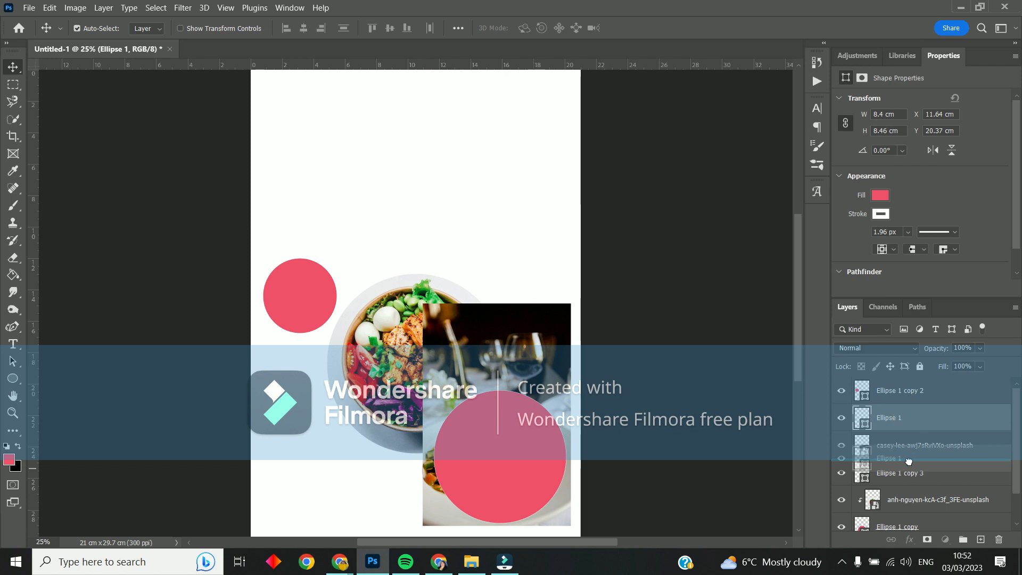
{"action": "left_click_drag", "start_coordinate": [908, 461], "coordinate": [898, 450]}
{"action": "left_click", "coordinate": [905, 419]}
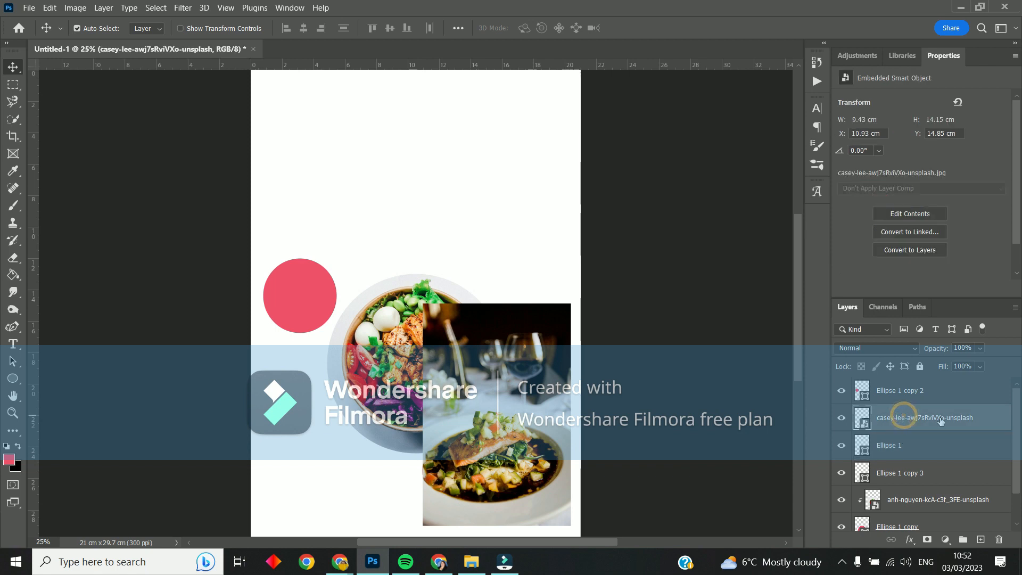
{"action": "right_click", "coordinate": [905, 420]}
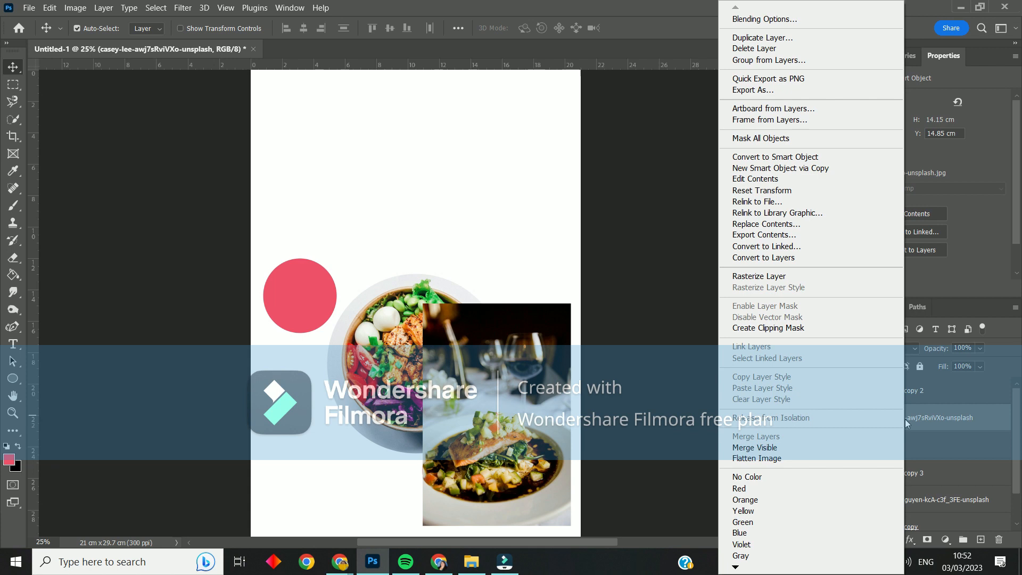
{"action": "left_click", "coordinate": [780, 327]}
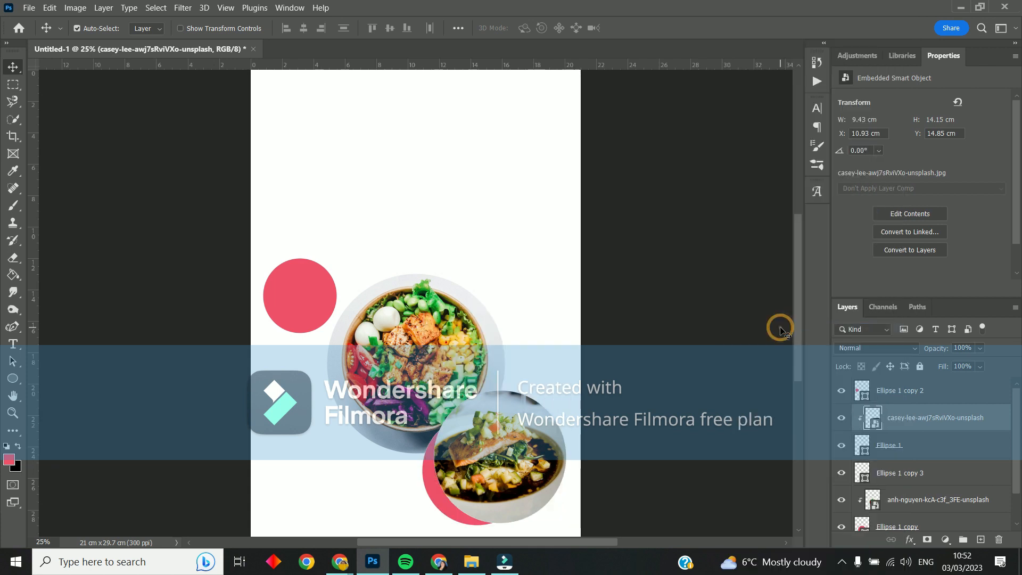
{"action": "mouse_move", "coordinate": [499, 459]}
{"action": "left_mouse_down"}
{"action": "mouse_move", "coordinate": [525, 489]}
{"action": "mouse_move", "coordinate": [563, 450]}
{"action": "mouse_move", "coordinate": [476, 462]}
{"action": "mouse_move", "coordinate": [481, 471]}
{"action": "mouse_move", "coordinate": [490, 455]}
{"action": "mouse_move", "coordinate": [499, 477]}
{"action": "left_mouse_up"}
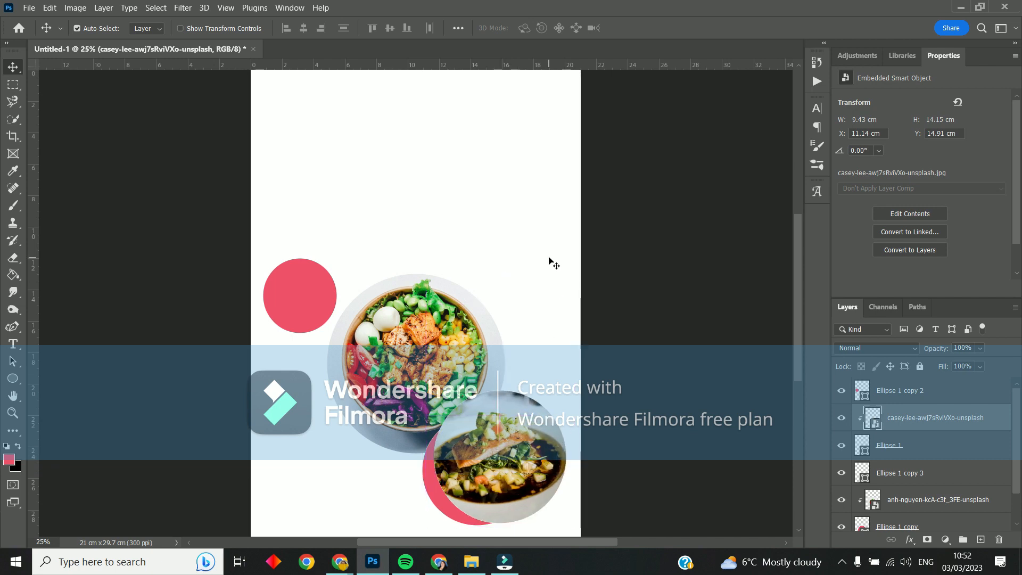
Move the clipped fish photo together with its circle to the page's right edge, above the bowl, and link their two layers
{"action": "left_click", "coordinate": [942, 448]}
{"action": "left_click_drag", "start_coordinate": [509, 456], "coordinate": [553, 254]}
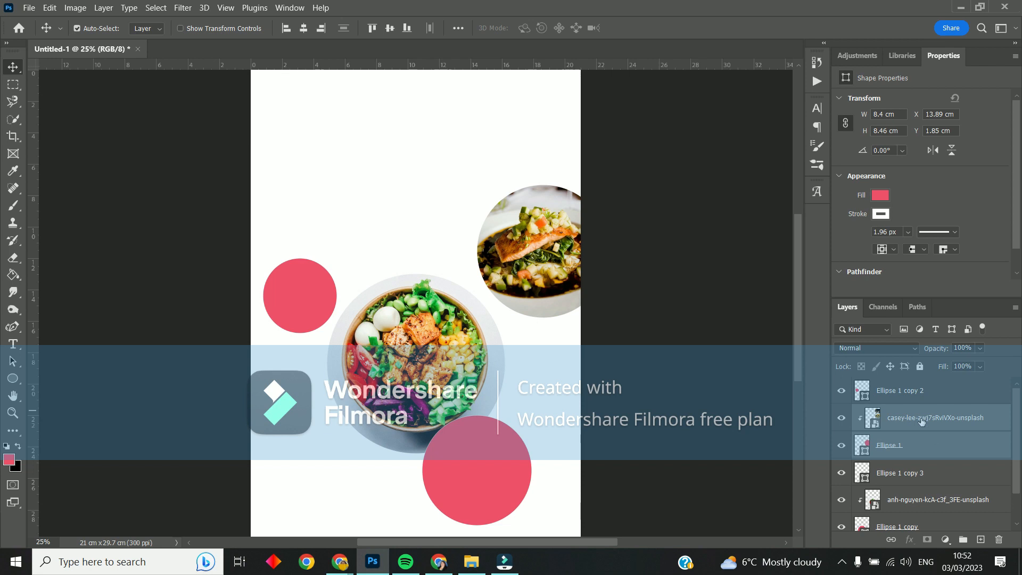
{"action": "right_click", "coordinate": [930, 445]}
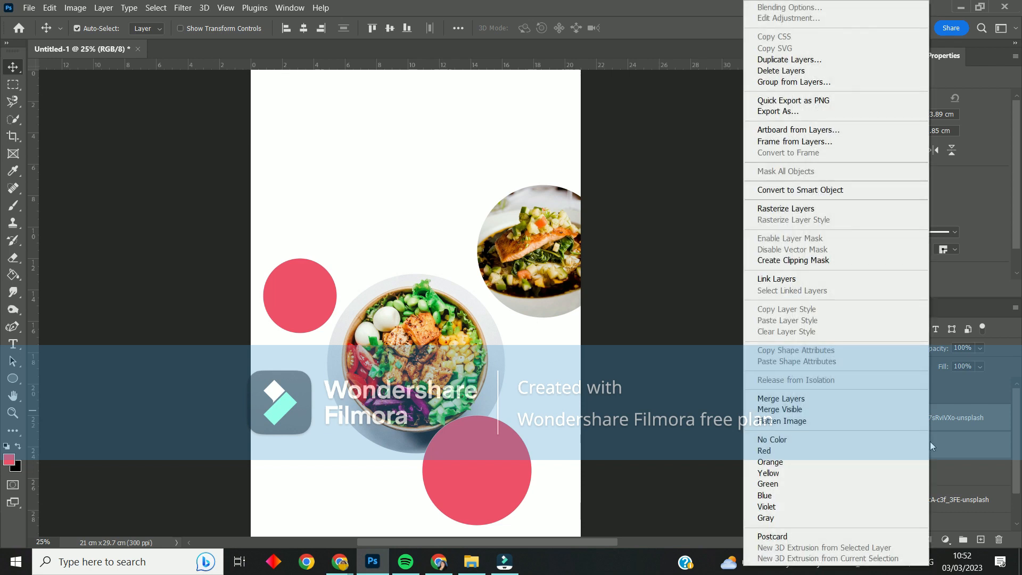
{"action": "left_click", "coordinate": [781, 282]}
{"action": "left_click", "coordinate": [710, 362]}
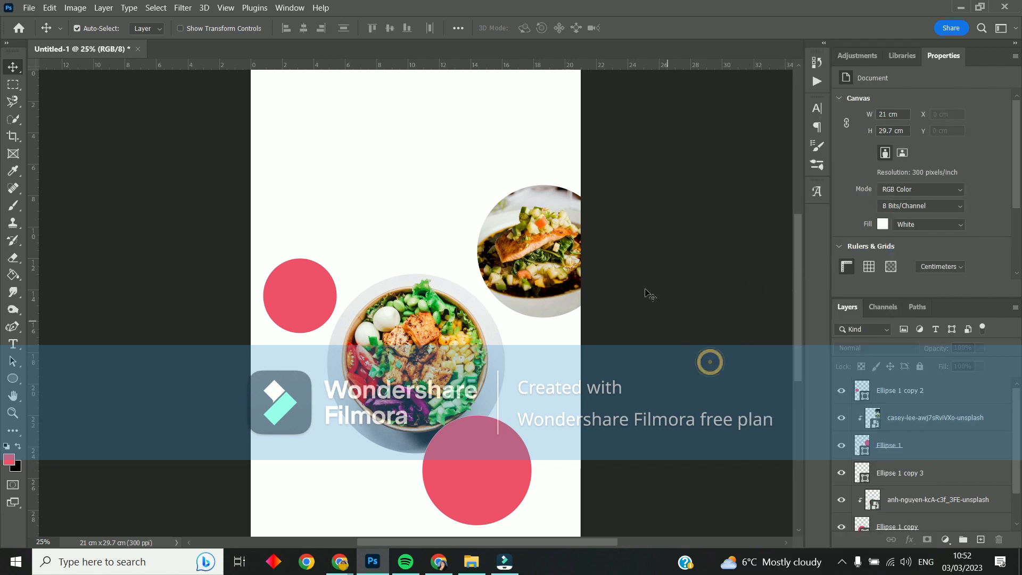
{"action": "left_click_drag", "start_coordinate": [552, 242], "coordinate": [522, 243]}
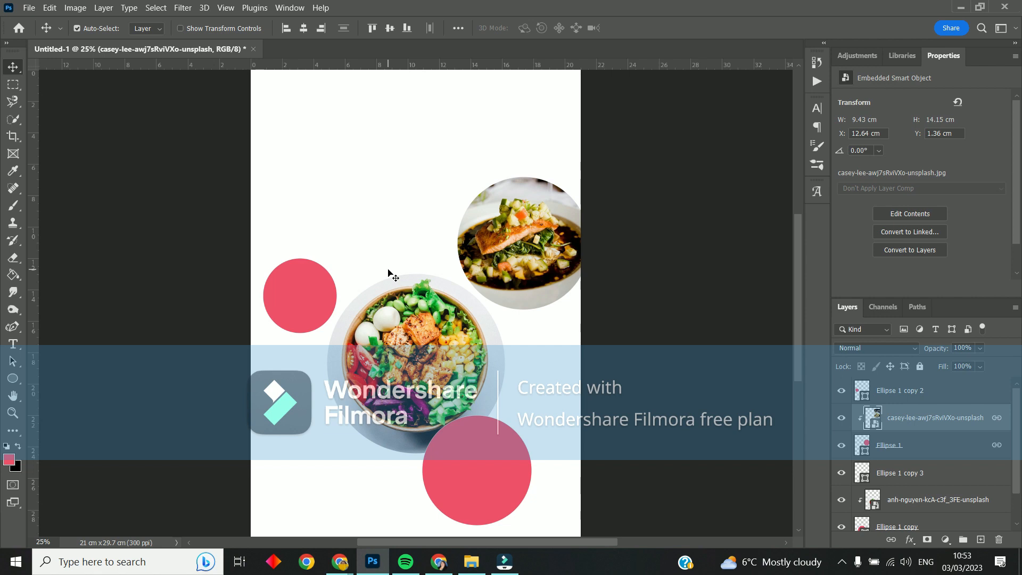
{"action": "key", "text": "XF86AudioLowerVolume"}
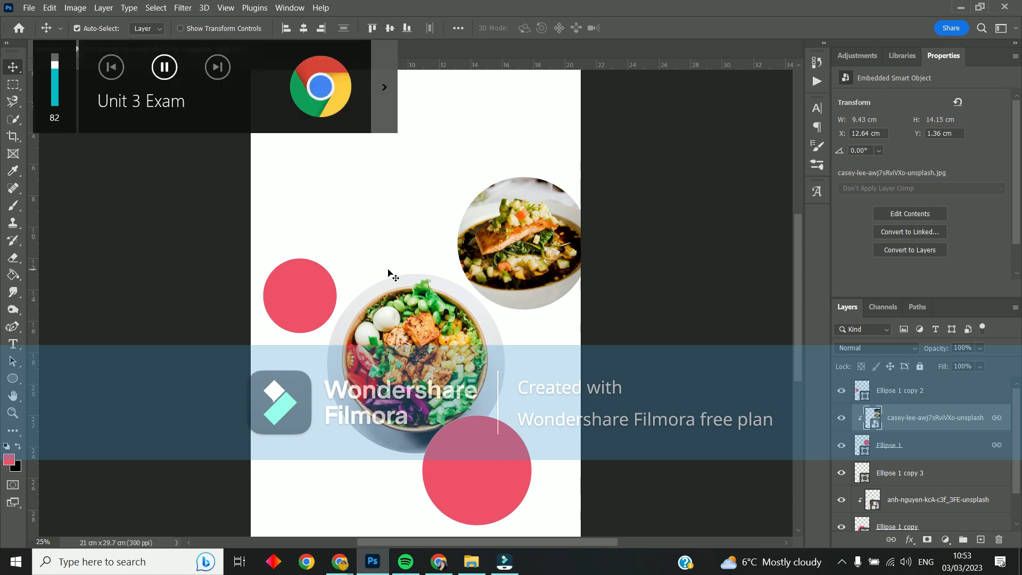